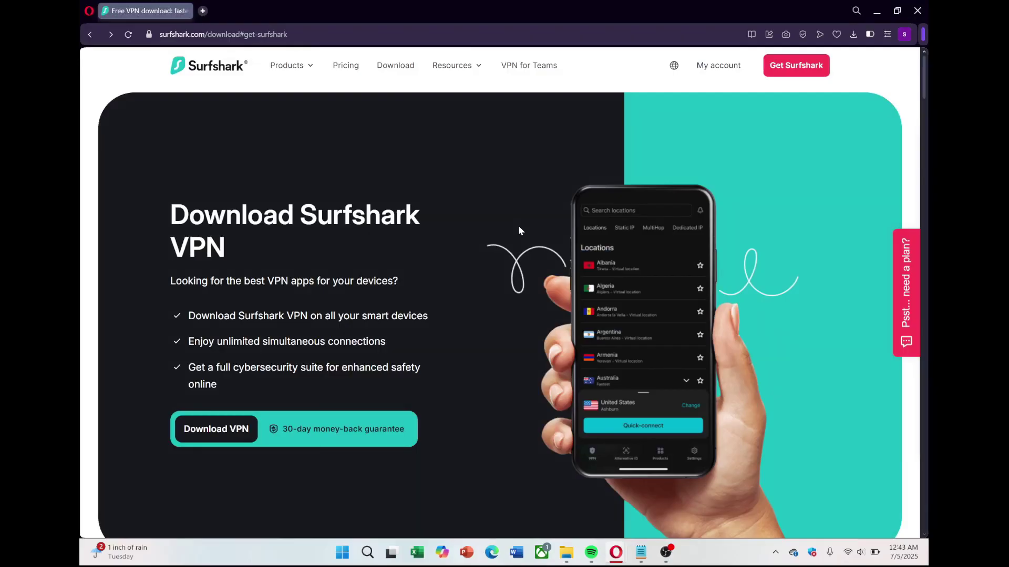
# Go to Surfshark's Windows VPN download page and scroll to its installer options
pyautogui.click(213, 439)
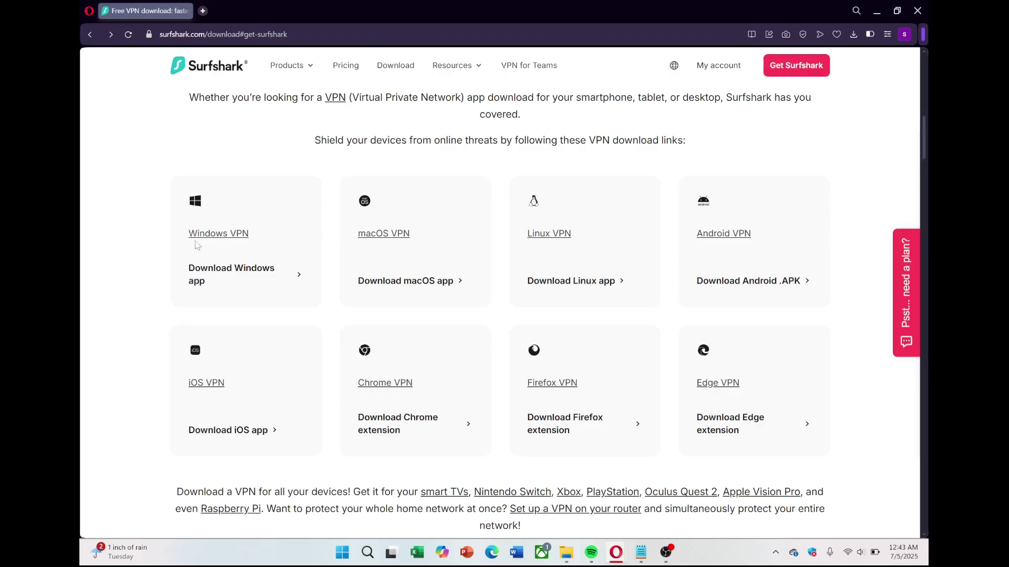
pyautogui.click(245, 240)
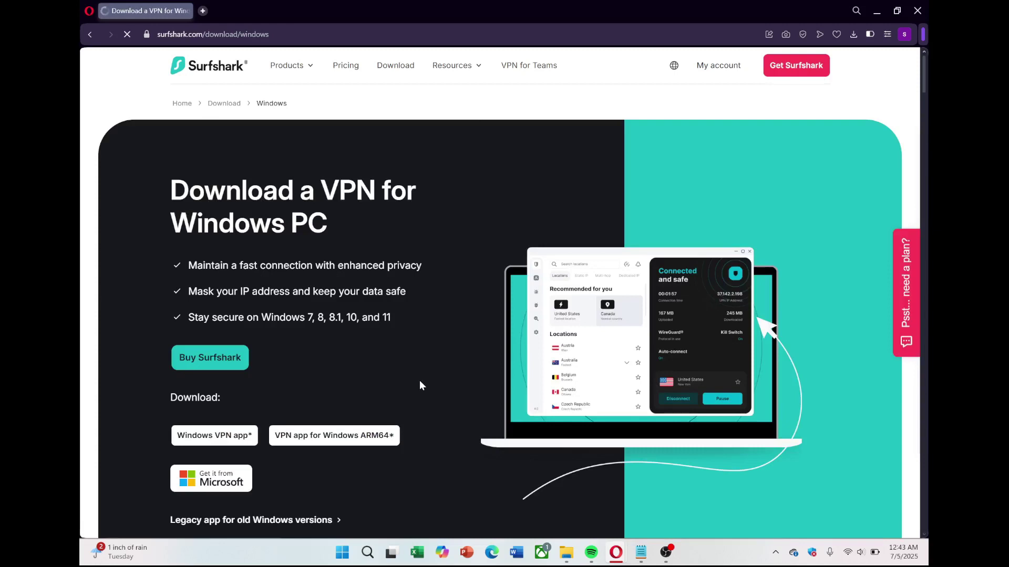
pyautogui.scroll(-3, 424, 366)
pyautogui.scroll(2, 425, 367)
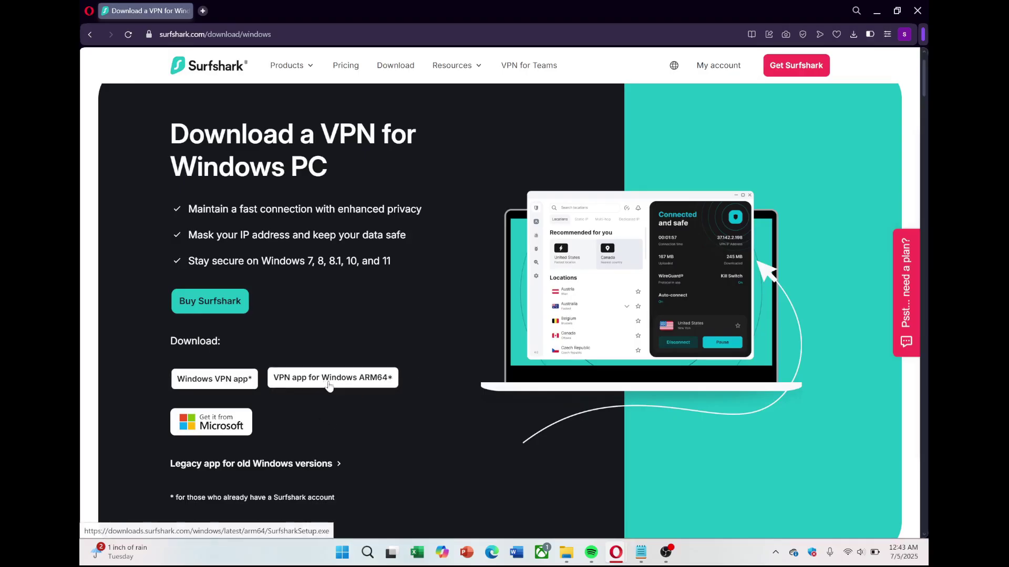
pyautogui.scroll(-2, 405, 396)
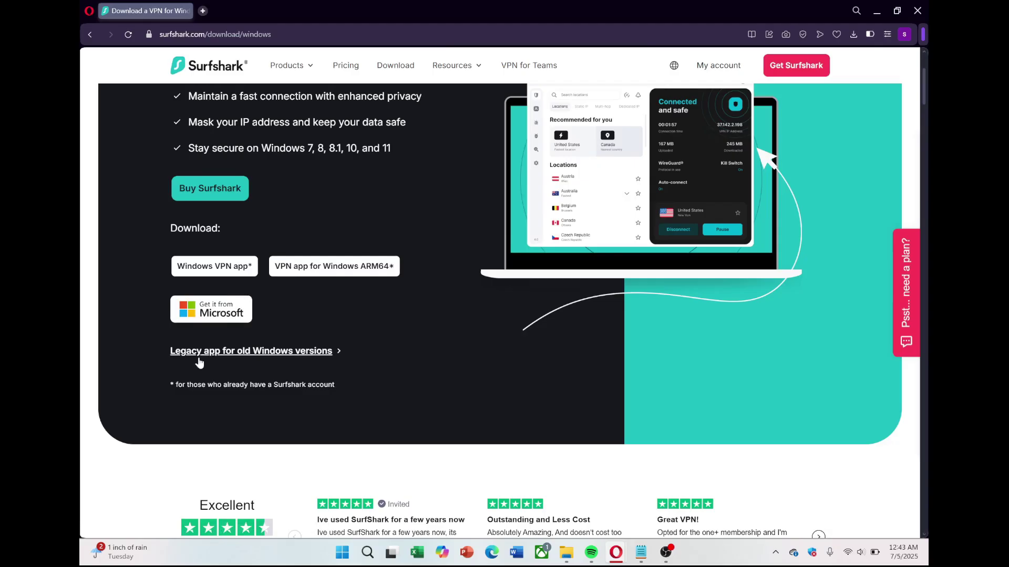
# Read the legacy Windows support article, then return to the Windows download page
pyautogui.click(339, 356)
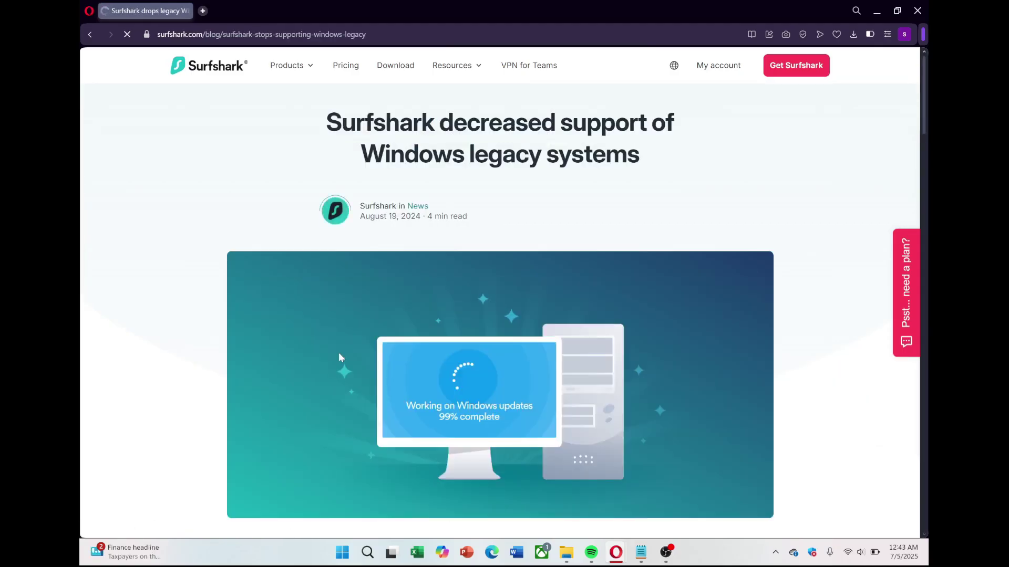
pyautogui.scroll(-4, 329, 355)
pyautogui.scroll(-3, 332, 354)
pyautogui.scroll(-5, 395, 349)
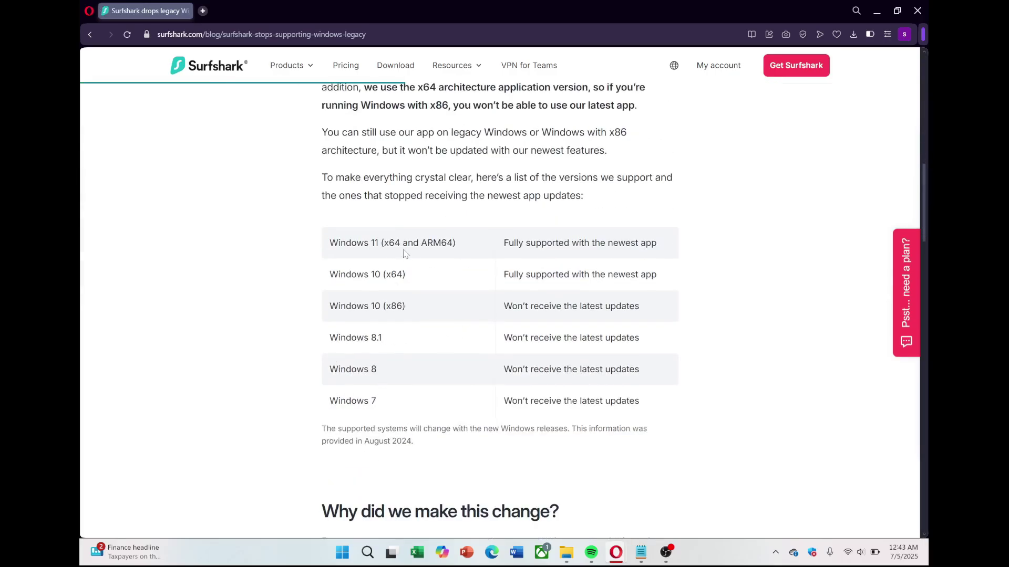
pyautogui.scroll(5, 407, 387)
pyautogui.scroll(4, 315, 336)
pyautogui.scroll(3, 200, 276)
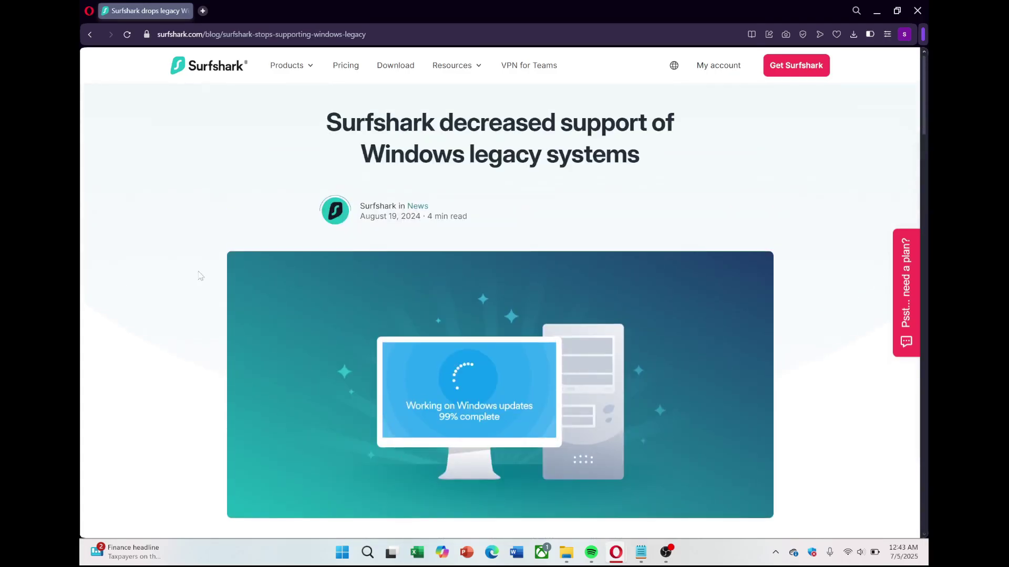
pyautogui.click(91, 35)
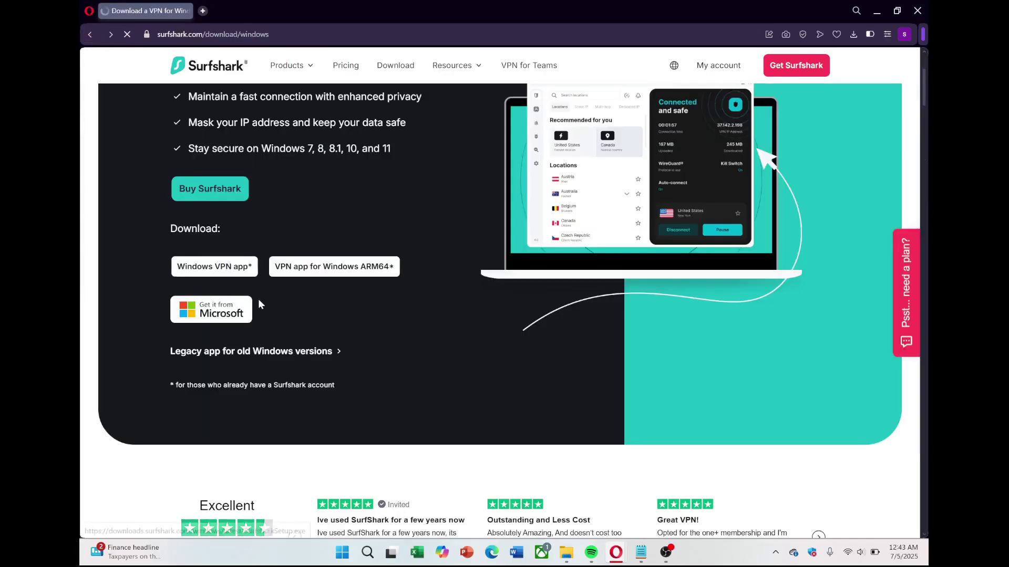
# Save the Windows ARM64 installer as SurfsharkSetup (1).exe in Downloads
pyautogui.click(349, 316)
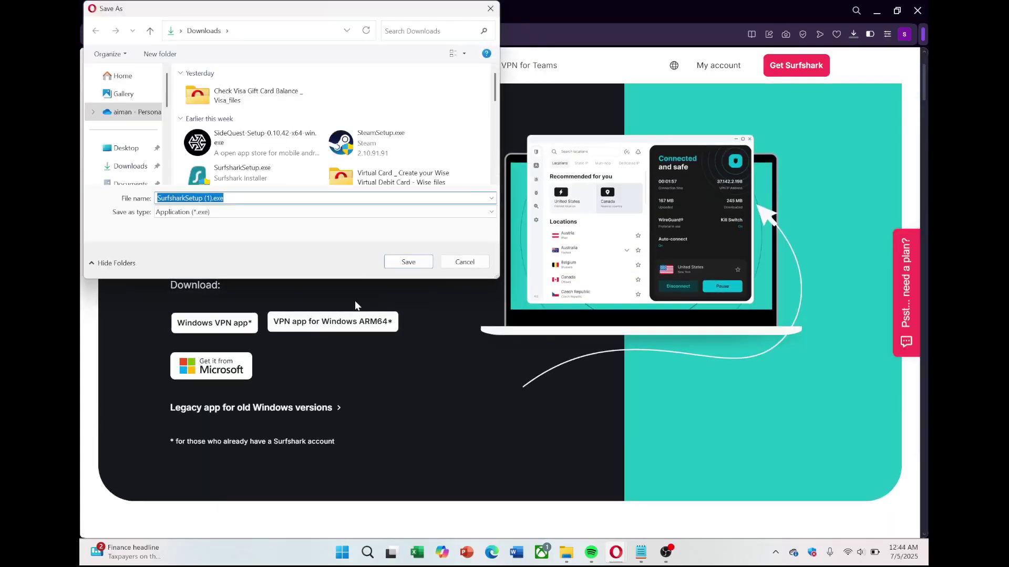
pyautogui.click(402, 260)
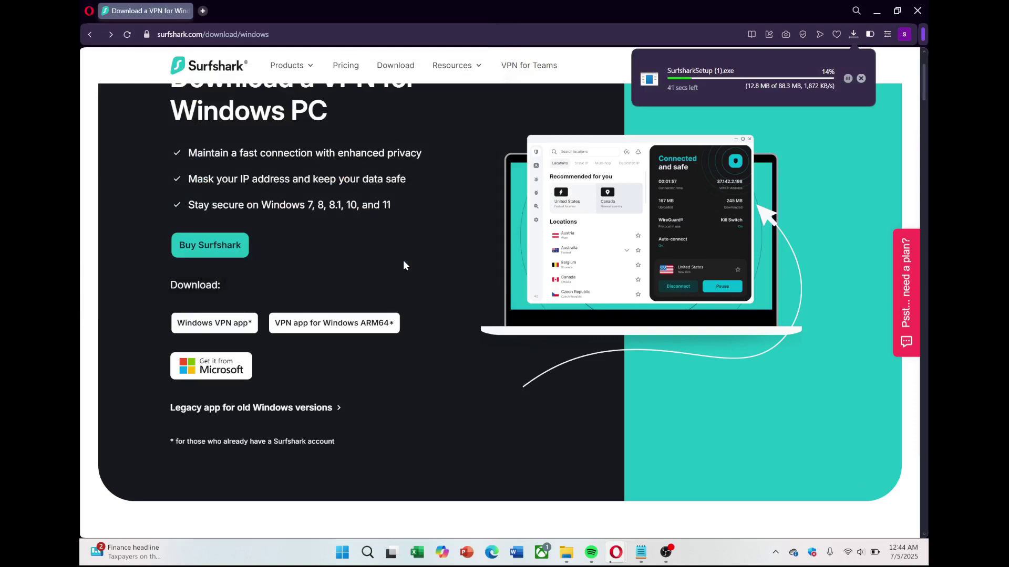
pyautogui.scroll(1, 764, 130)
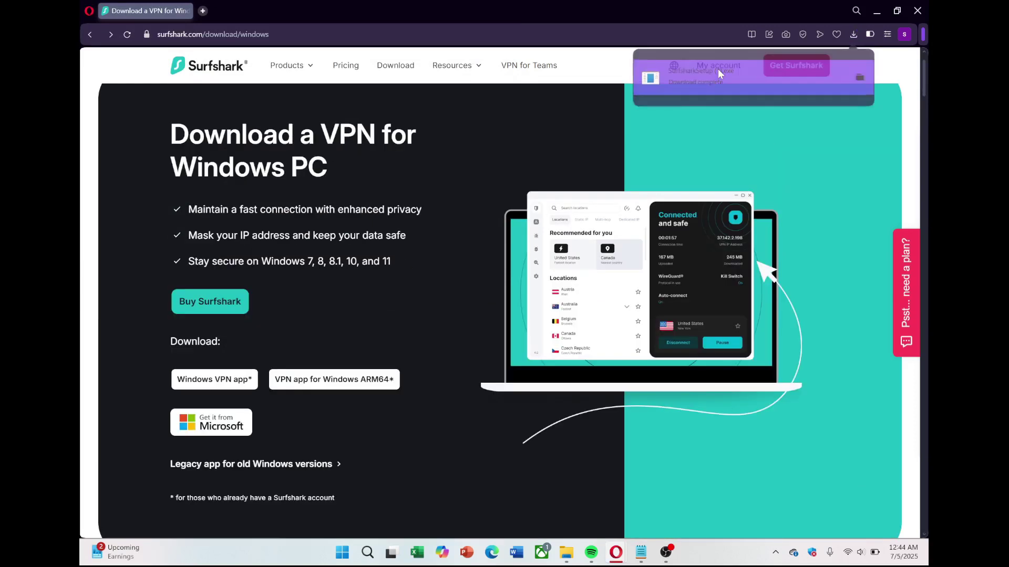
# Run SurfsharkSetup (1).exe, install Surfshark One Security Suite, and finish to launch Surfshark 5.16.1
pyautogui.click(615, 551)
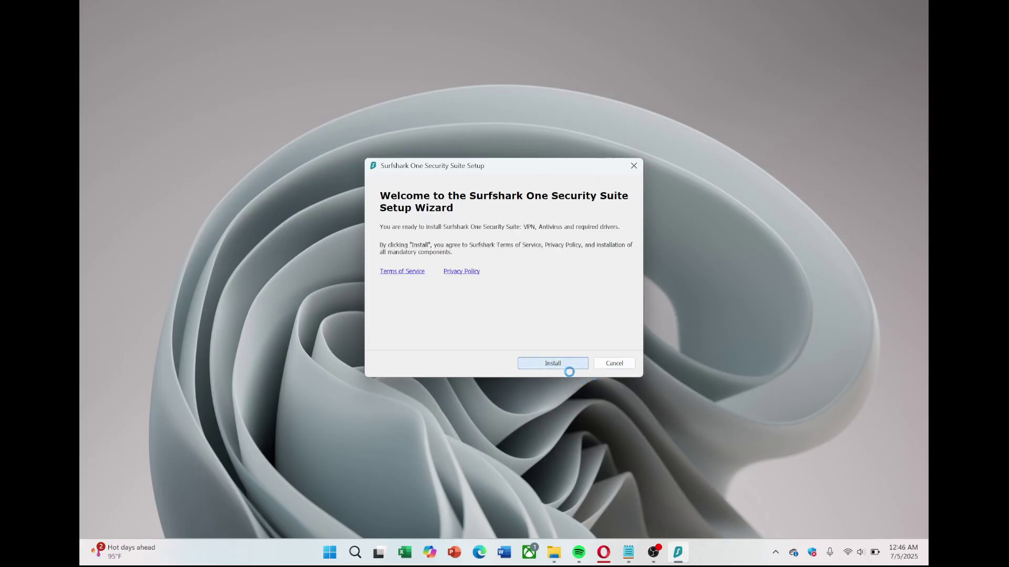
pyautogui.click(562, 366)
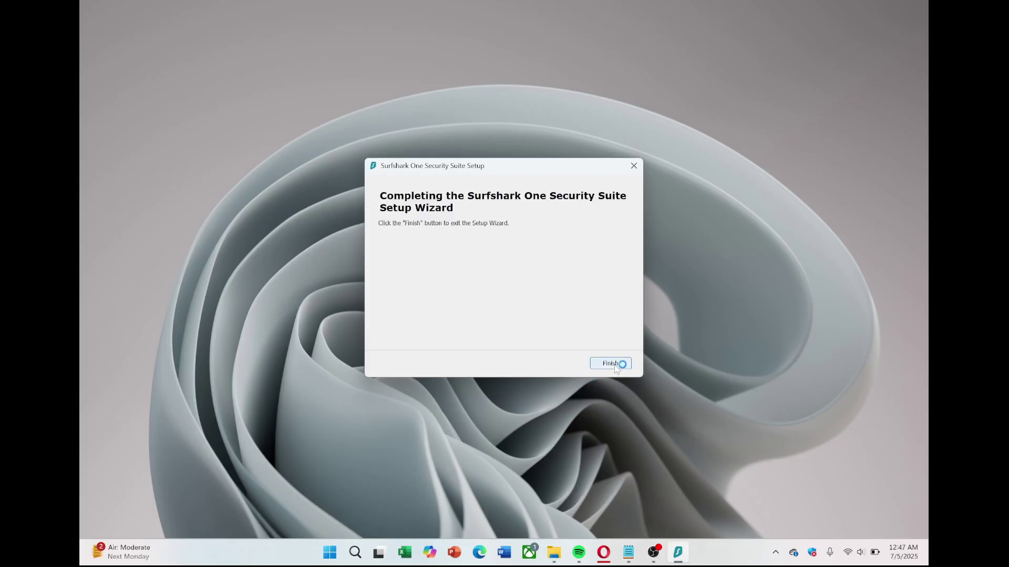
pyautogui.click(612, 365)
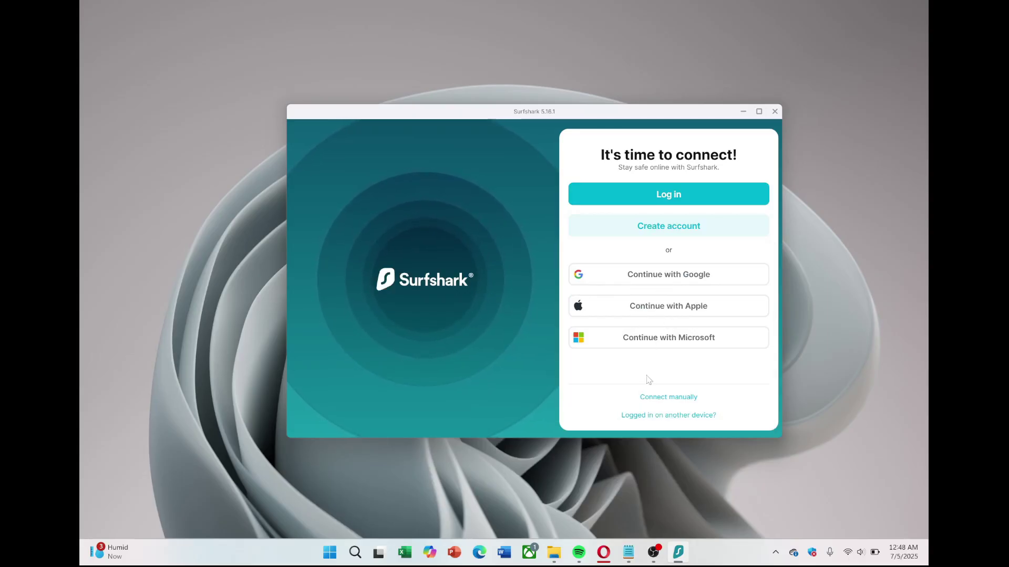
# Sign in to Surfshark with a Google account, then minimize Opera to reveal the app
pyautogui.click(681, 279)
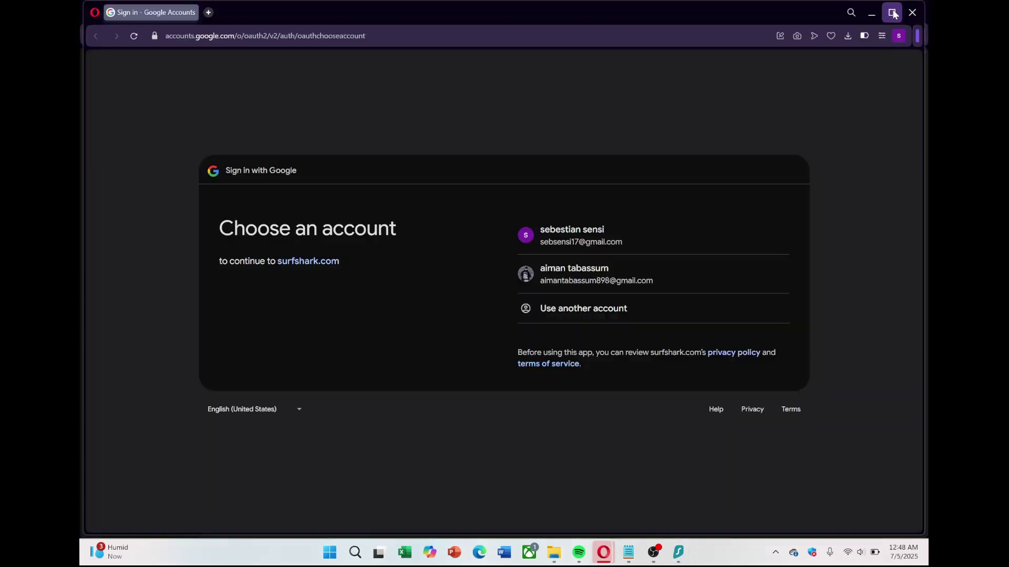
pyautogui.click(892, 13)
pyautogui.click(593, 241)
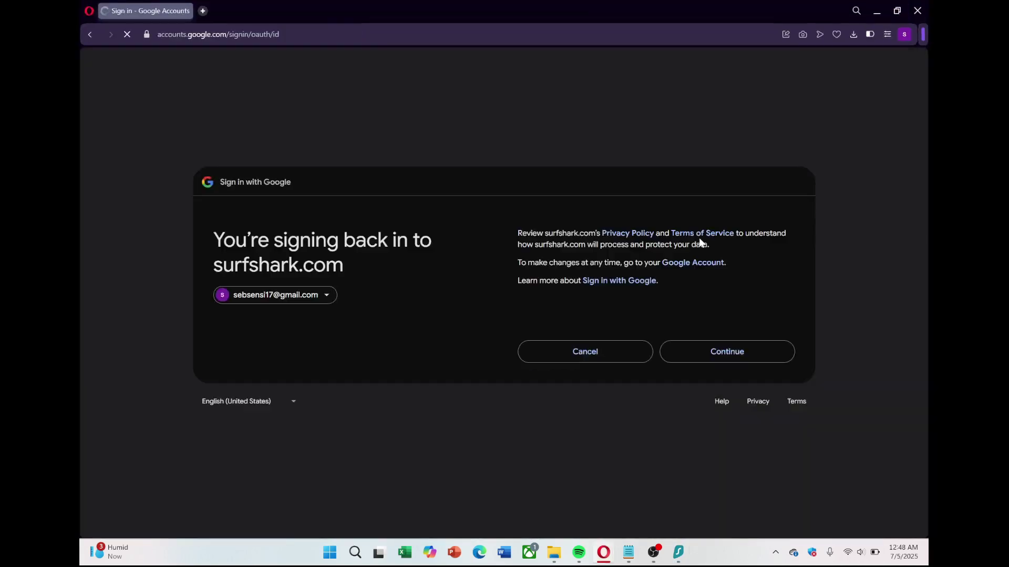
pyautogui.click(698, 357)
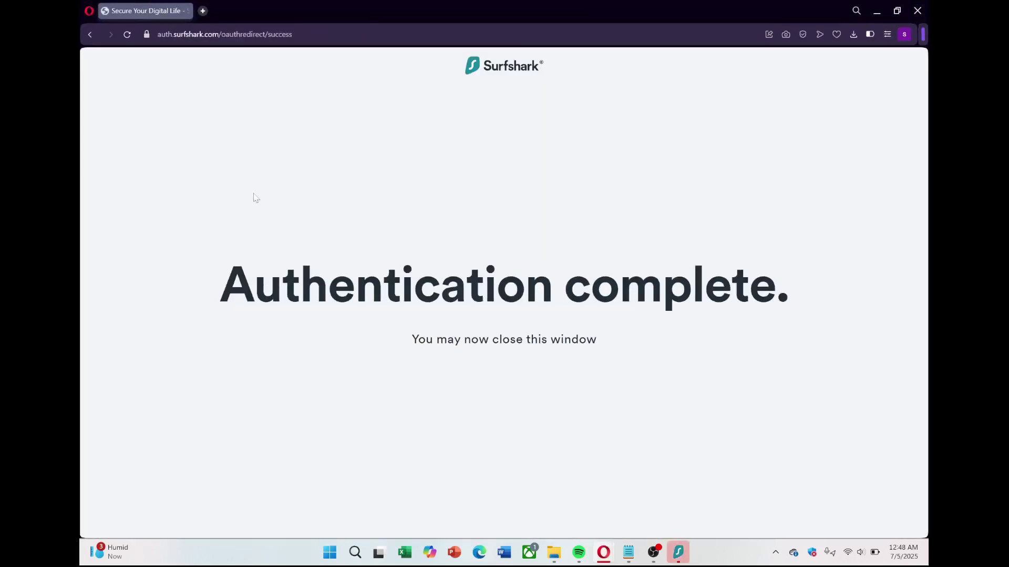
pyautogui.click(877, 11)
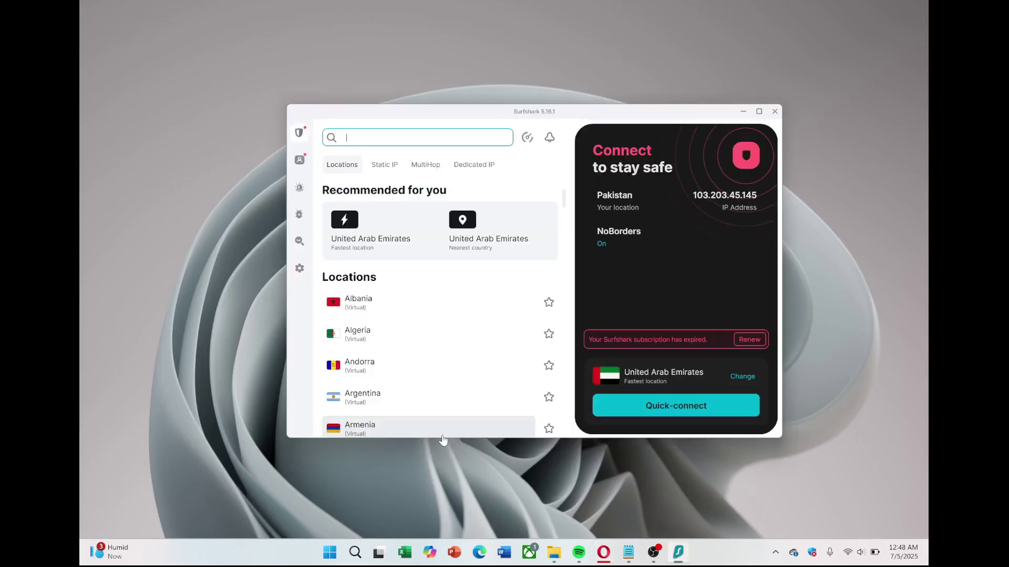
# Quick-connect to the fastest location, then scroll through the country list
pyautogui.click(660, 414)
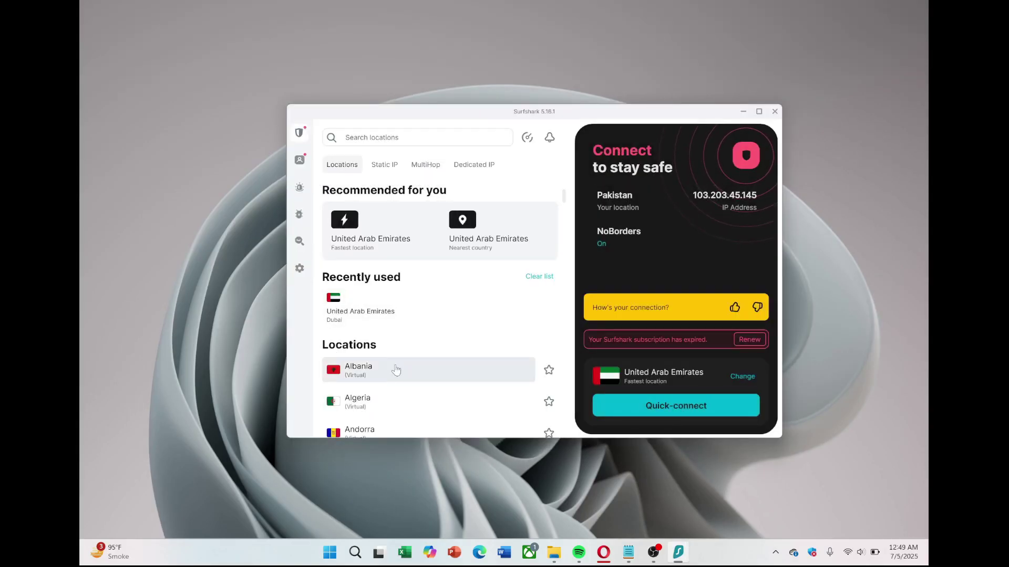
pyautogui.scroll(-1, 395, 362)
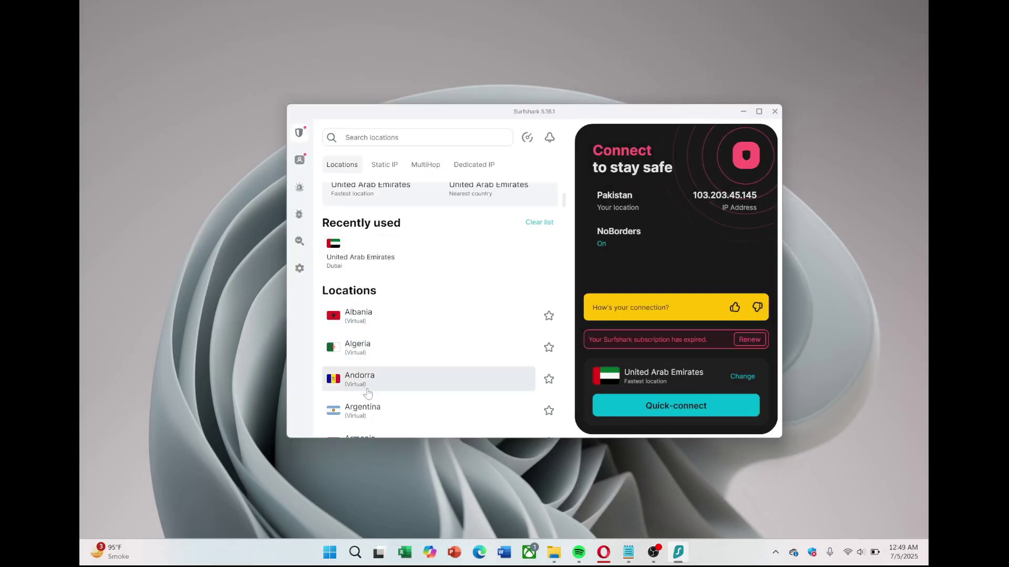
pyautogui.scroll(-1, 360, 370)
pyautogui.scroll(-2, 361, 370)
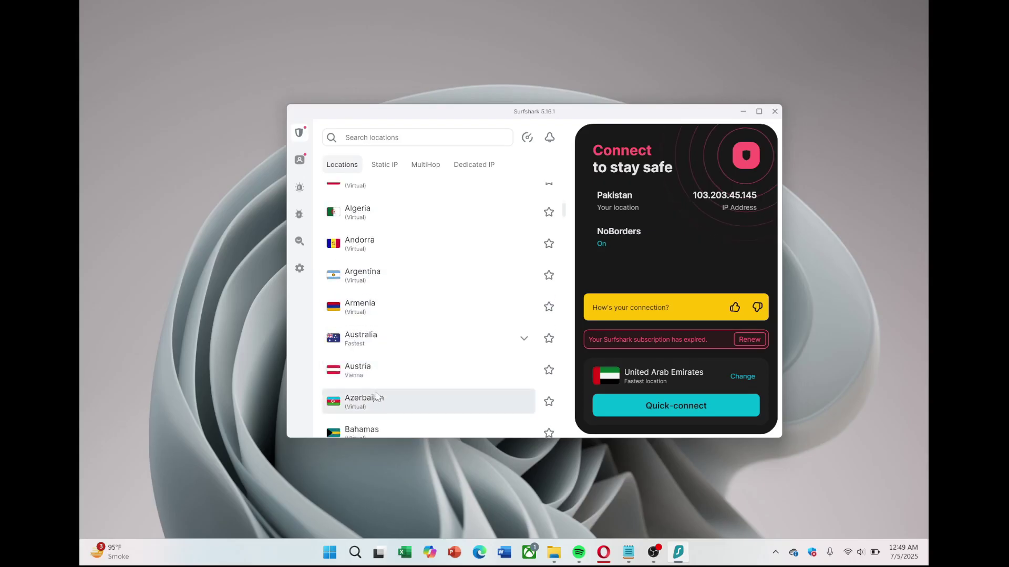
pyautogui.scroll(-1, 382, 415)
pyautogui.scroll(-1, 382, 420)
pyautogui.scroll(-1, 381, 415)
pyautogui.scroll(-2, 382, 412)
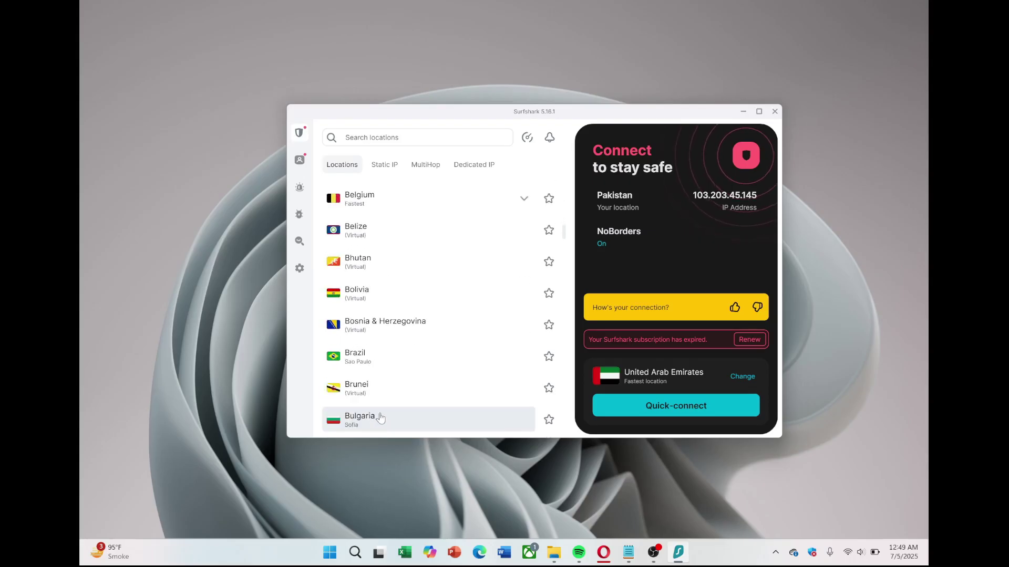
pyautogui.scroll(2, 382, 409)
pyautogui.scroll(3, 382, 408)
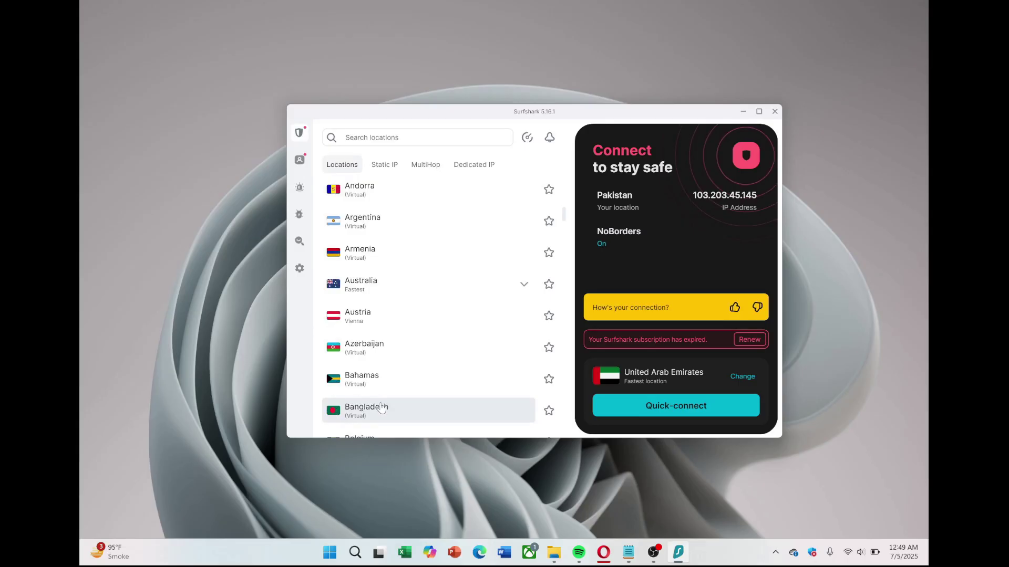
# Star Albania and Andorra in the Locations list and return to the top
pyautogui.scroll(2, 382, 405)
pyautogui.scroll(2, 383, 401)
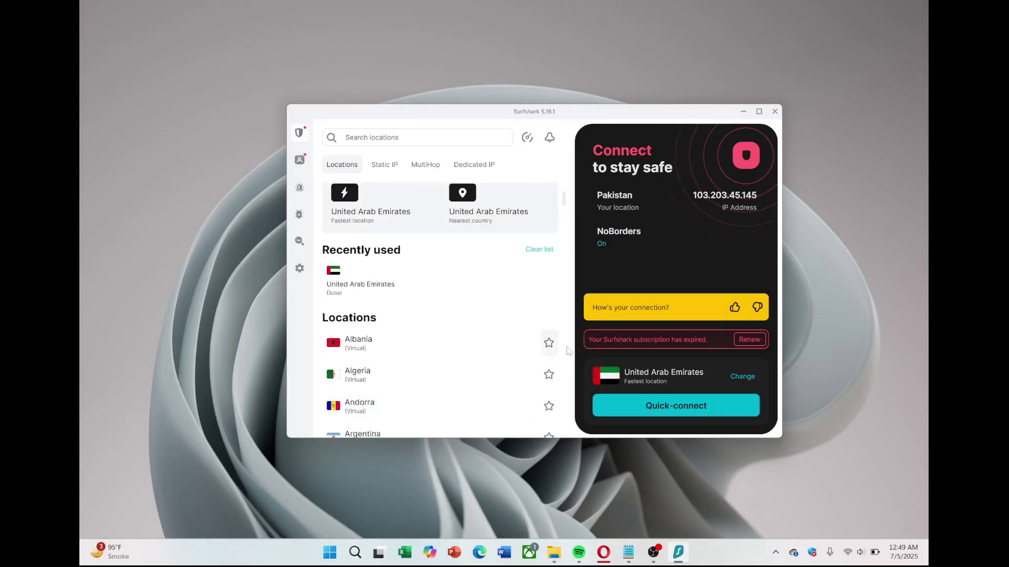
pyautogui.click(548, 344)
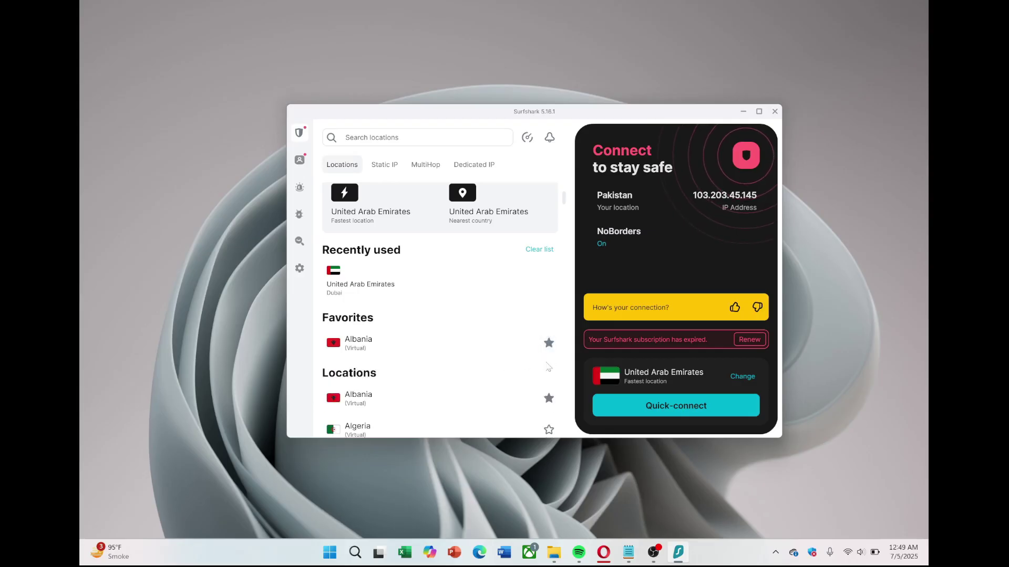
pyautogui.scroll(-1, 504, 376)
pyautogui.scroll(-2, 546, 379)
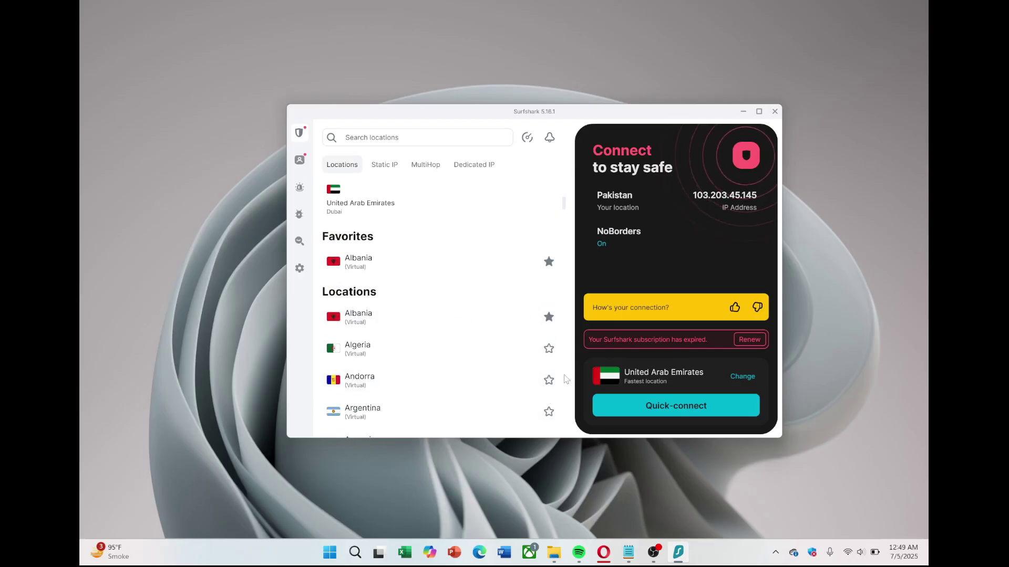
pyautogui.click(548, 379)
pyautogui.scroll(3, 456, 393)
pyautogui.scroll(1, 452, 391)
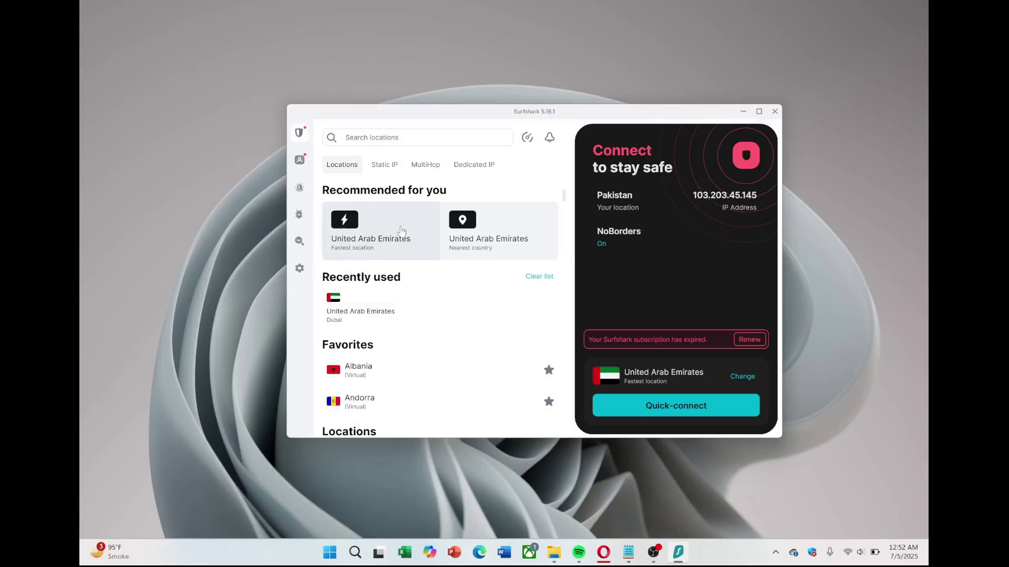
# Browse the MultiHop list after dismissing its intro, then show the Dedicated IP page
pyautogui.click(431, 168)
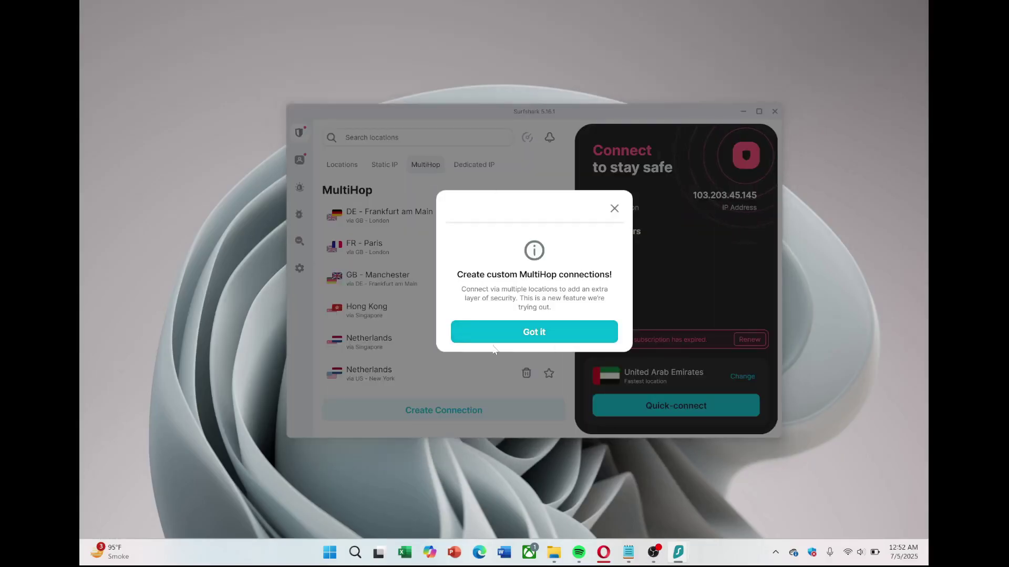
pyautogui.click(563, 333)
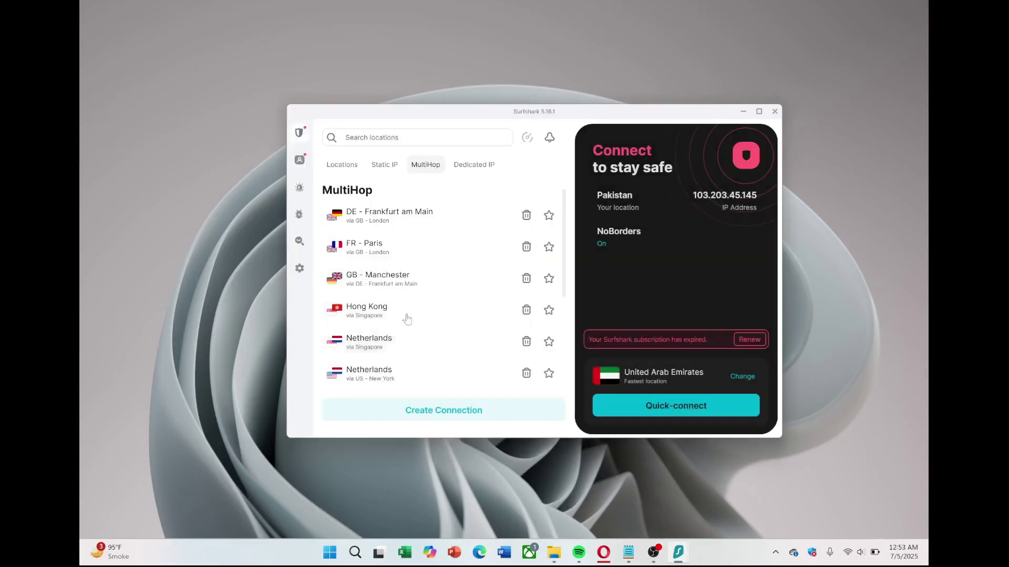
pyautogui.scroll(-1, 453, 383)
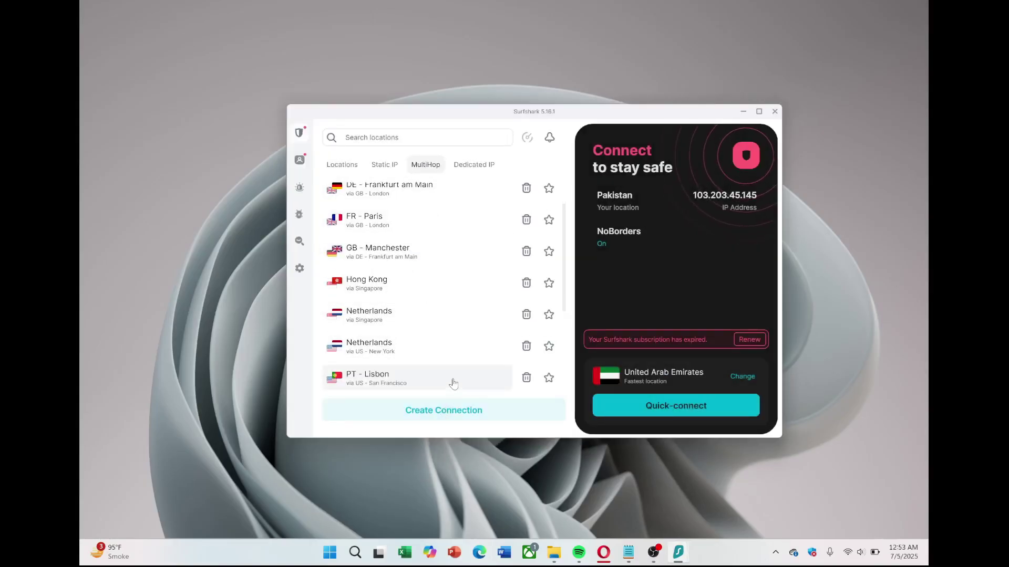
pyautogui.scroll(1, 454, 381)
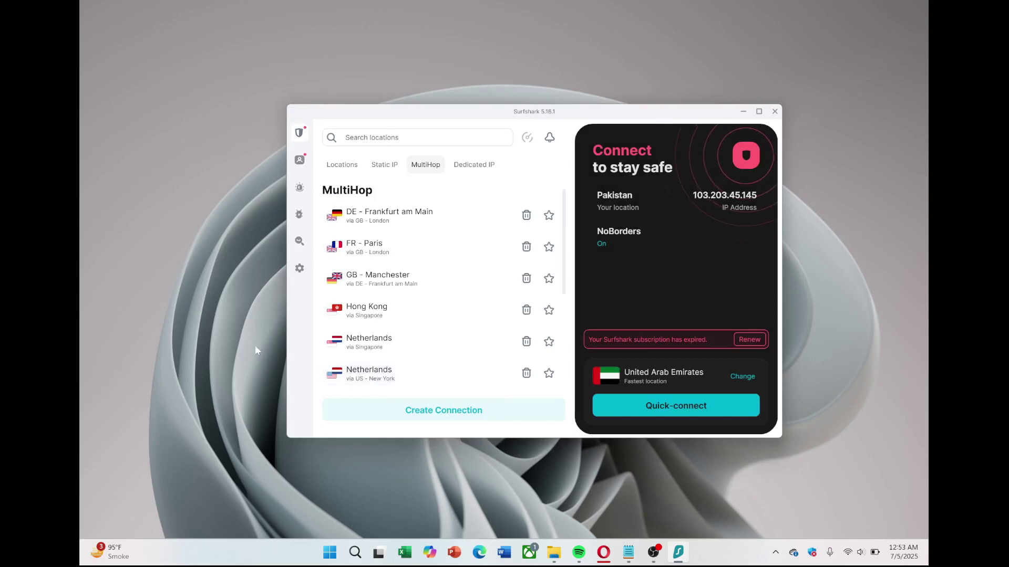
pyautogui.click(474, 165)
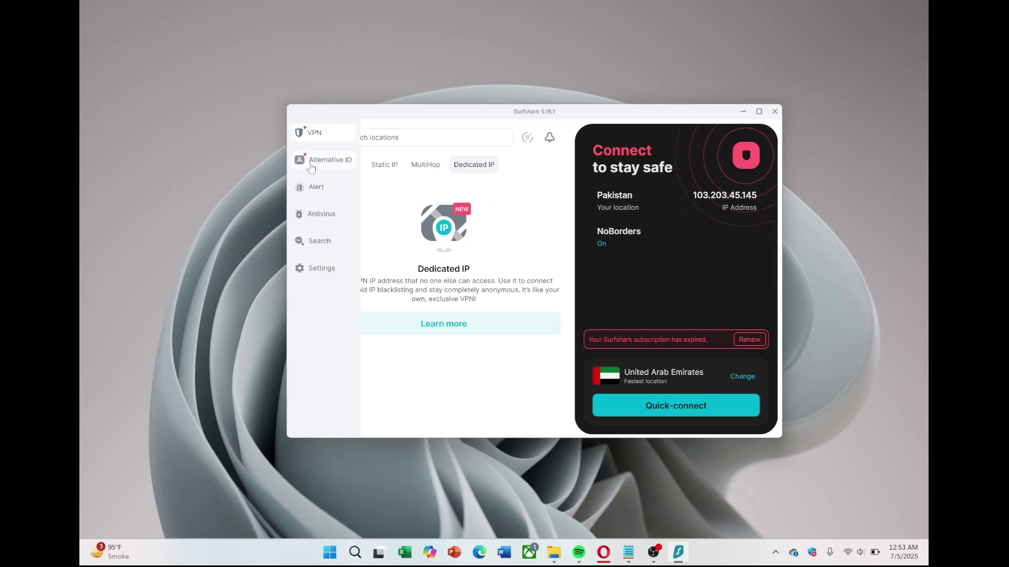
# Switch back to the Locations tab listing Recommended, Recently used and Favorites
pyautogui.click(346, 164)
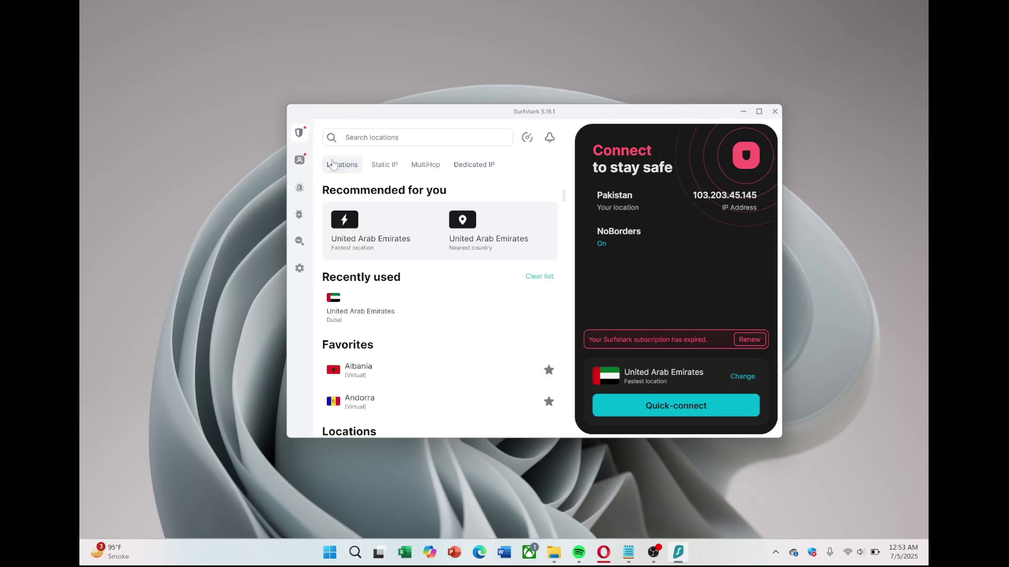